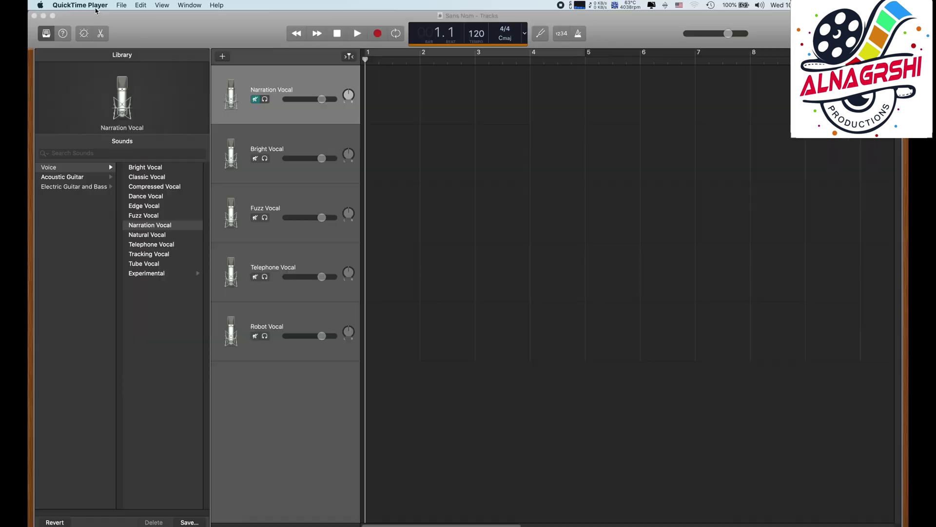
Bring GarageBand to the front and open its Audio/MIDI preferences
click(82, 7)
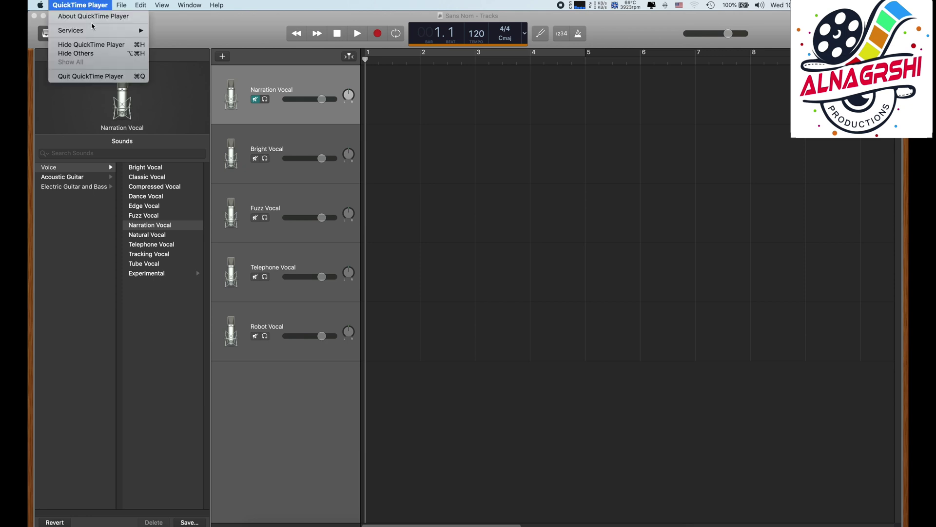
click(177, 82)
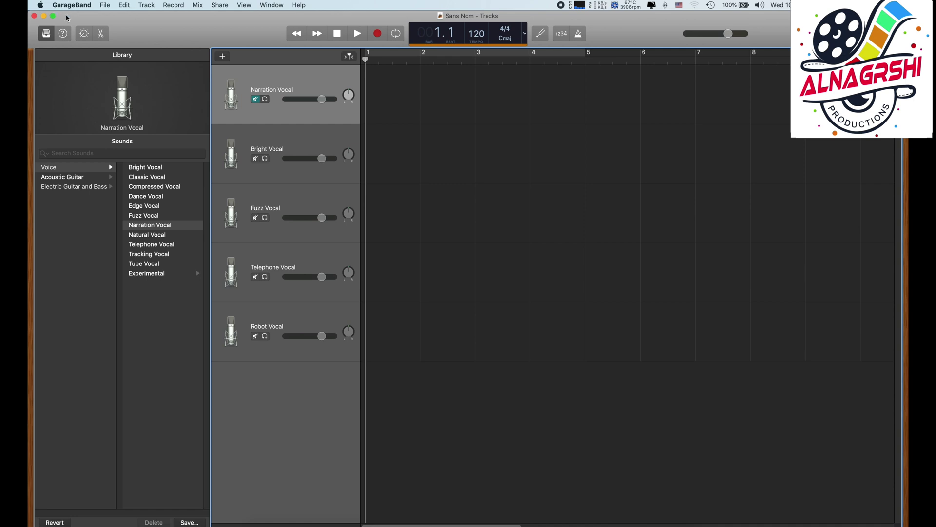
click(83, 8)
click(89, 31)
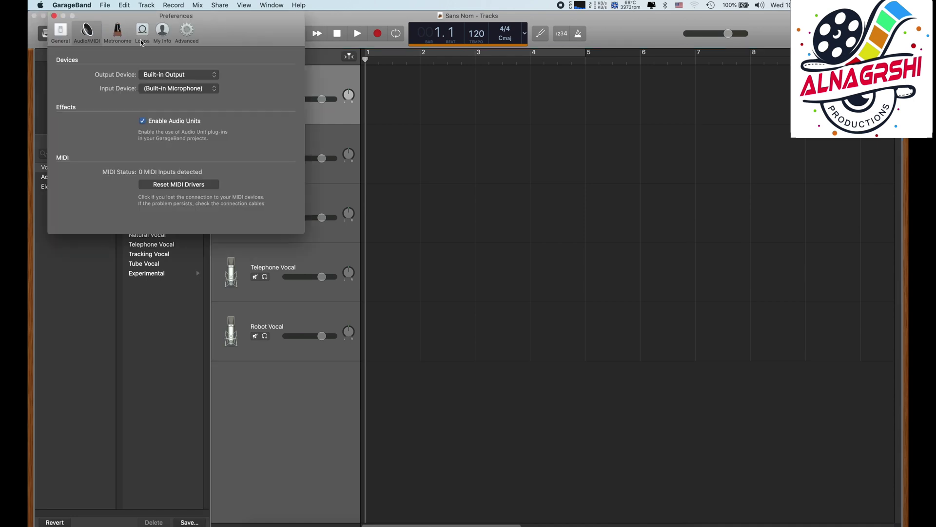
click(65, 33)
click(86, 32)
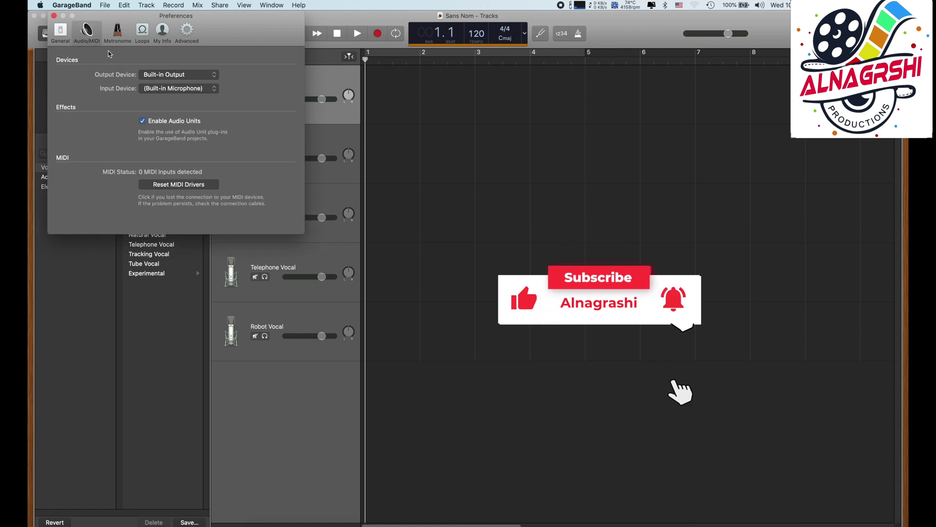
Choose Built-in Microphone as the Input Device and close the preferences window
click(177, 89)
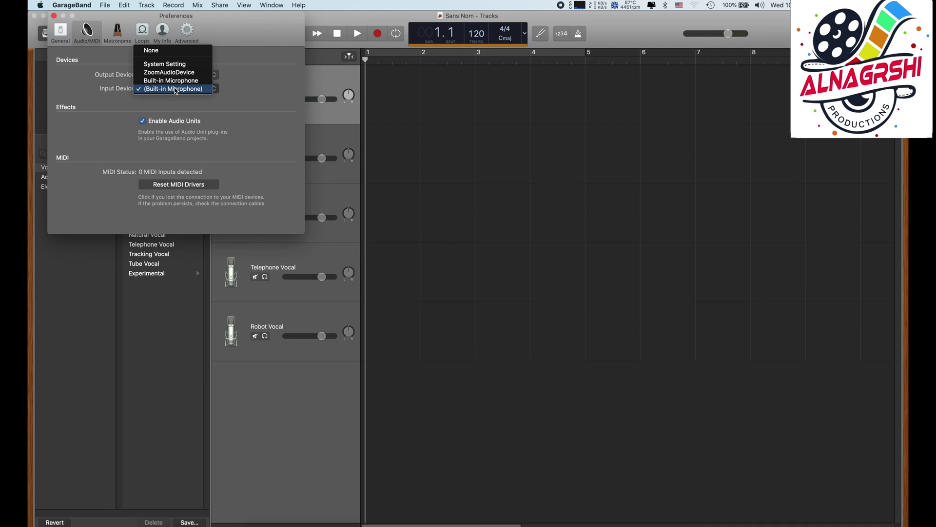
key(Up)
key(Up)
key(Up)
key(Return)
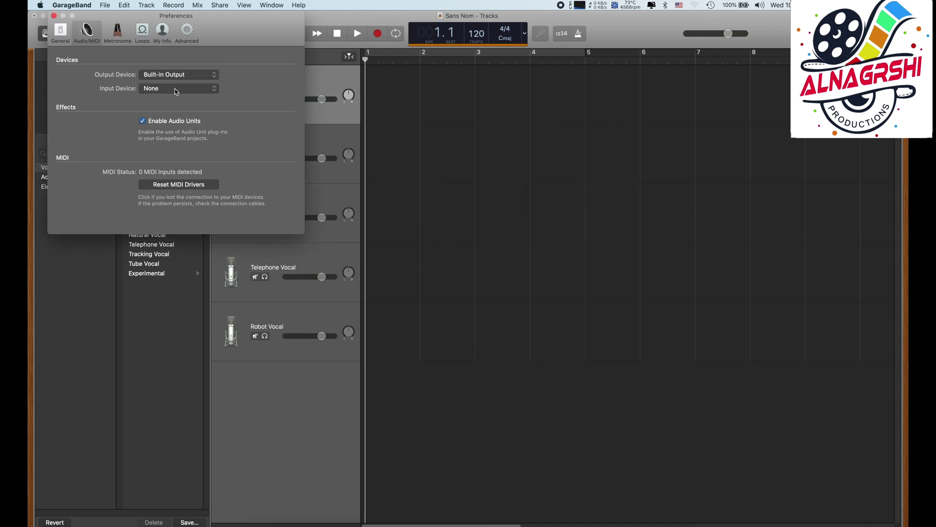
click(175, 88)
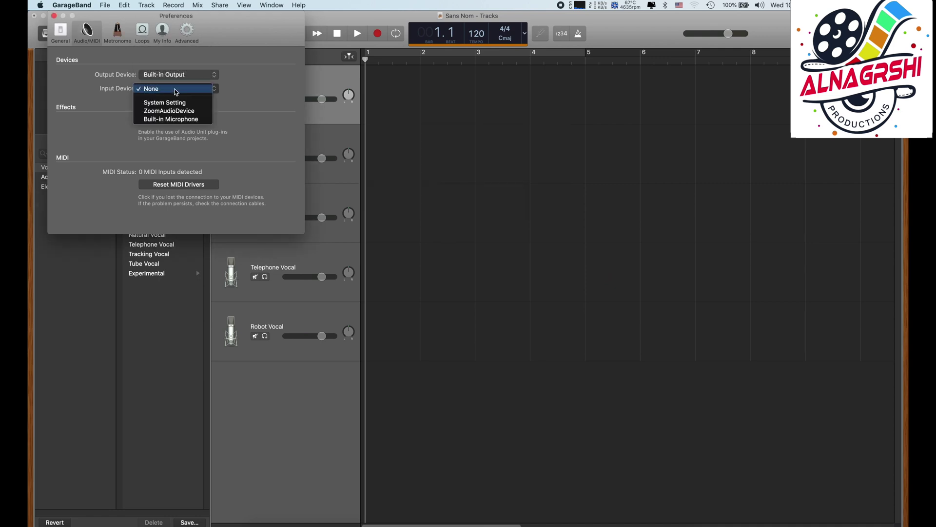
click(163, 119)
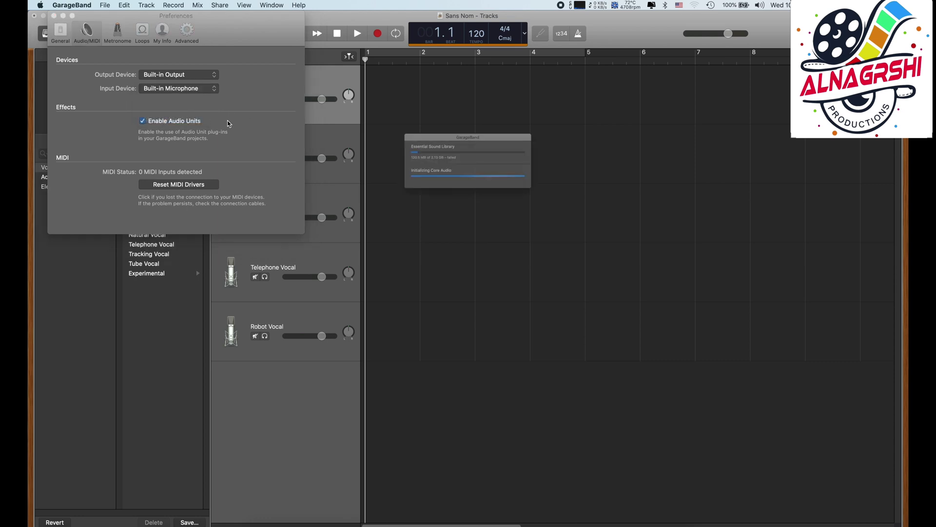
click(54, 16)
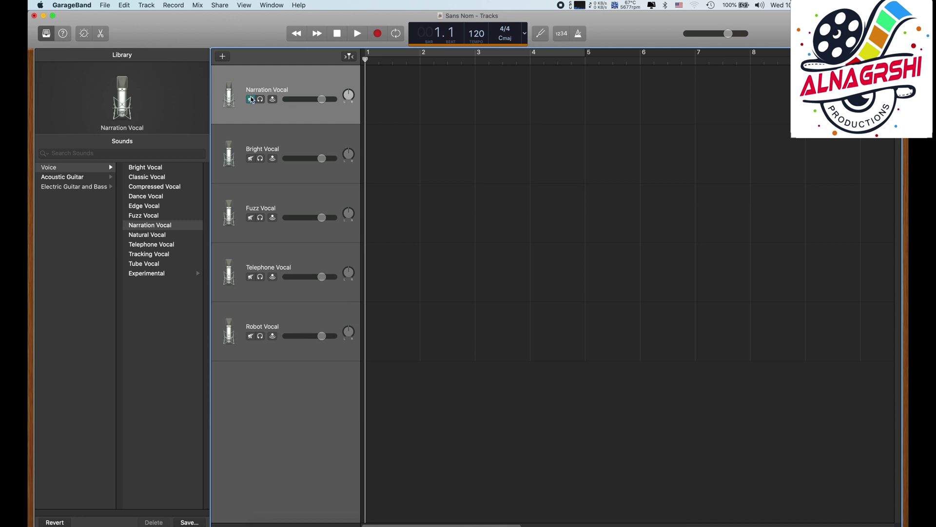
Record a narration take of about four bars on Narration Vocal, then stop
click(377, 35)
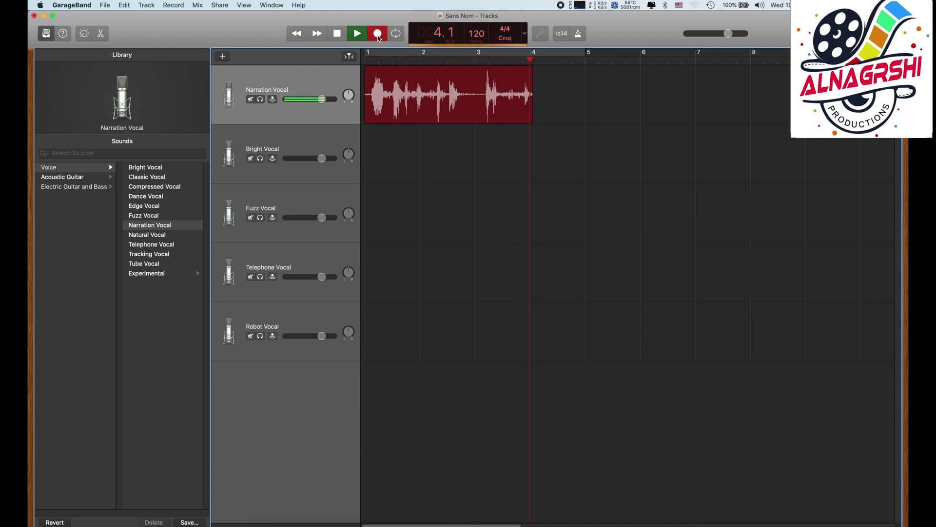
click(336, 33)
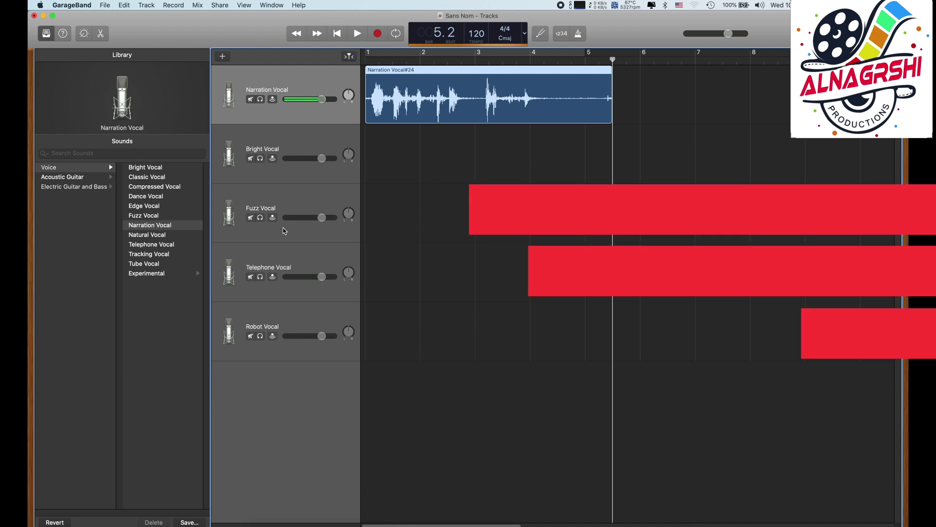
In Smart Controls Recording Settings, set the Input to 1-2 Built-in Microphone
key(b)
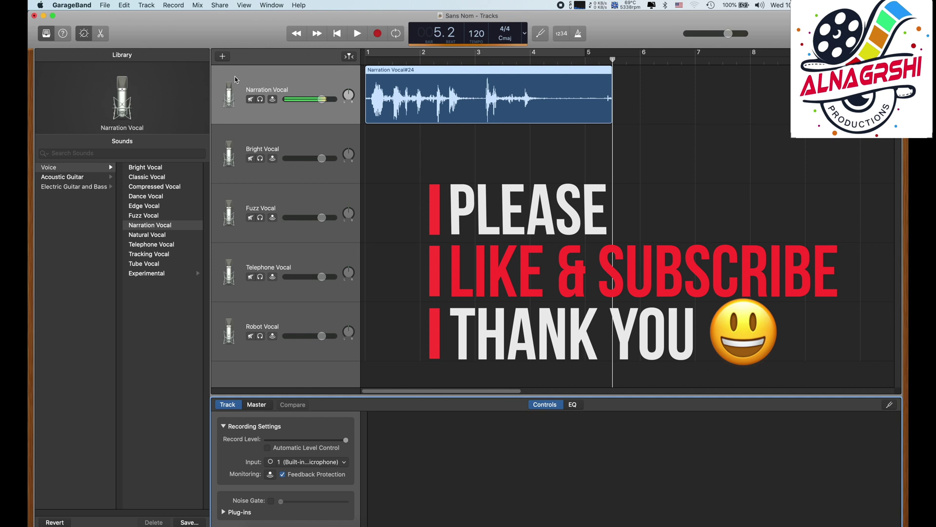
click(295, 467)
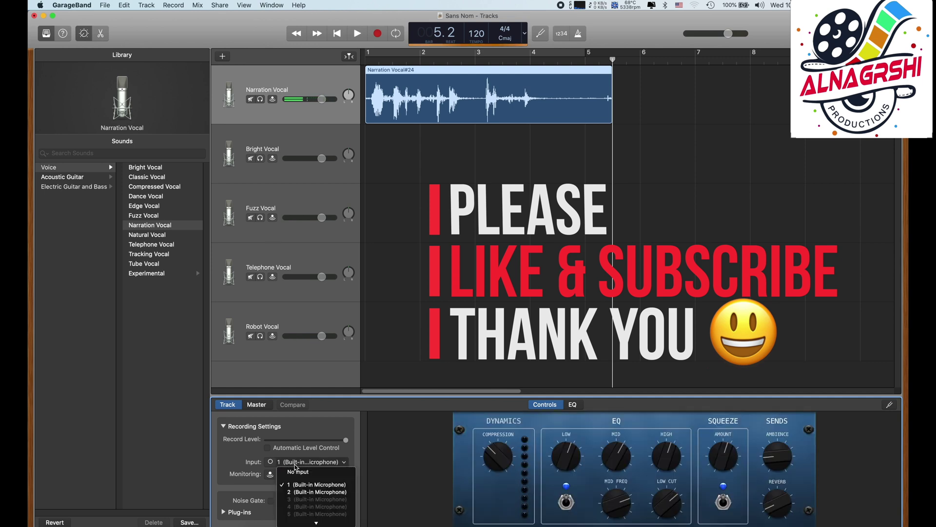
click(315, 512)
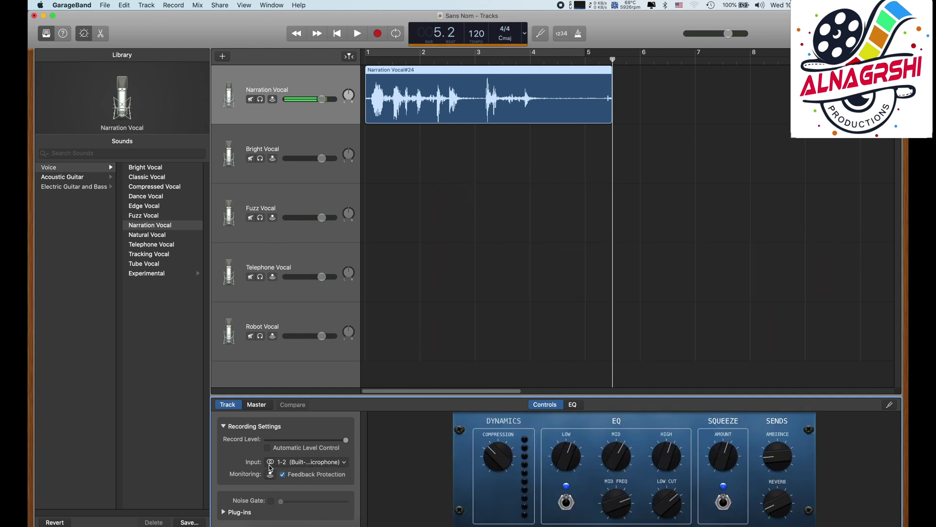